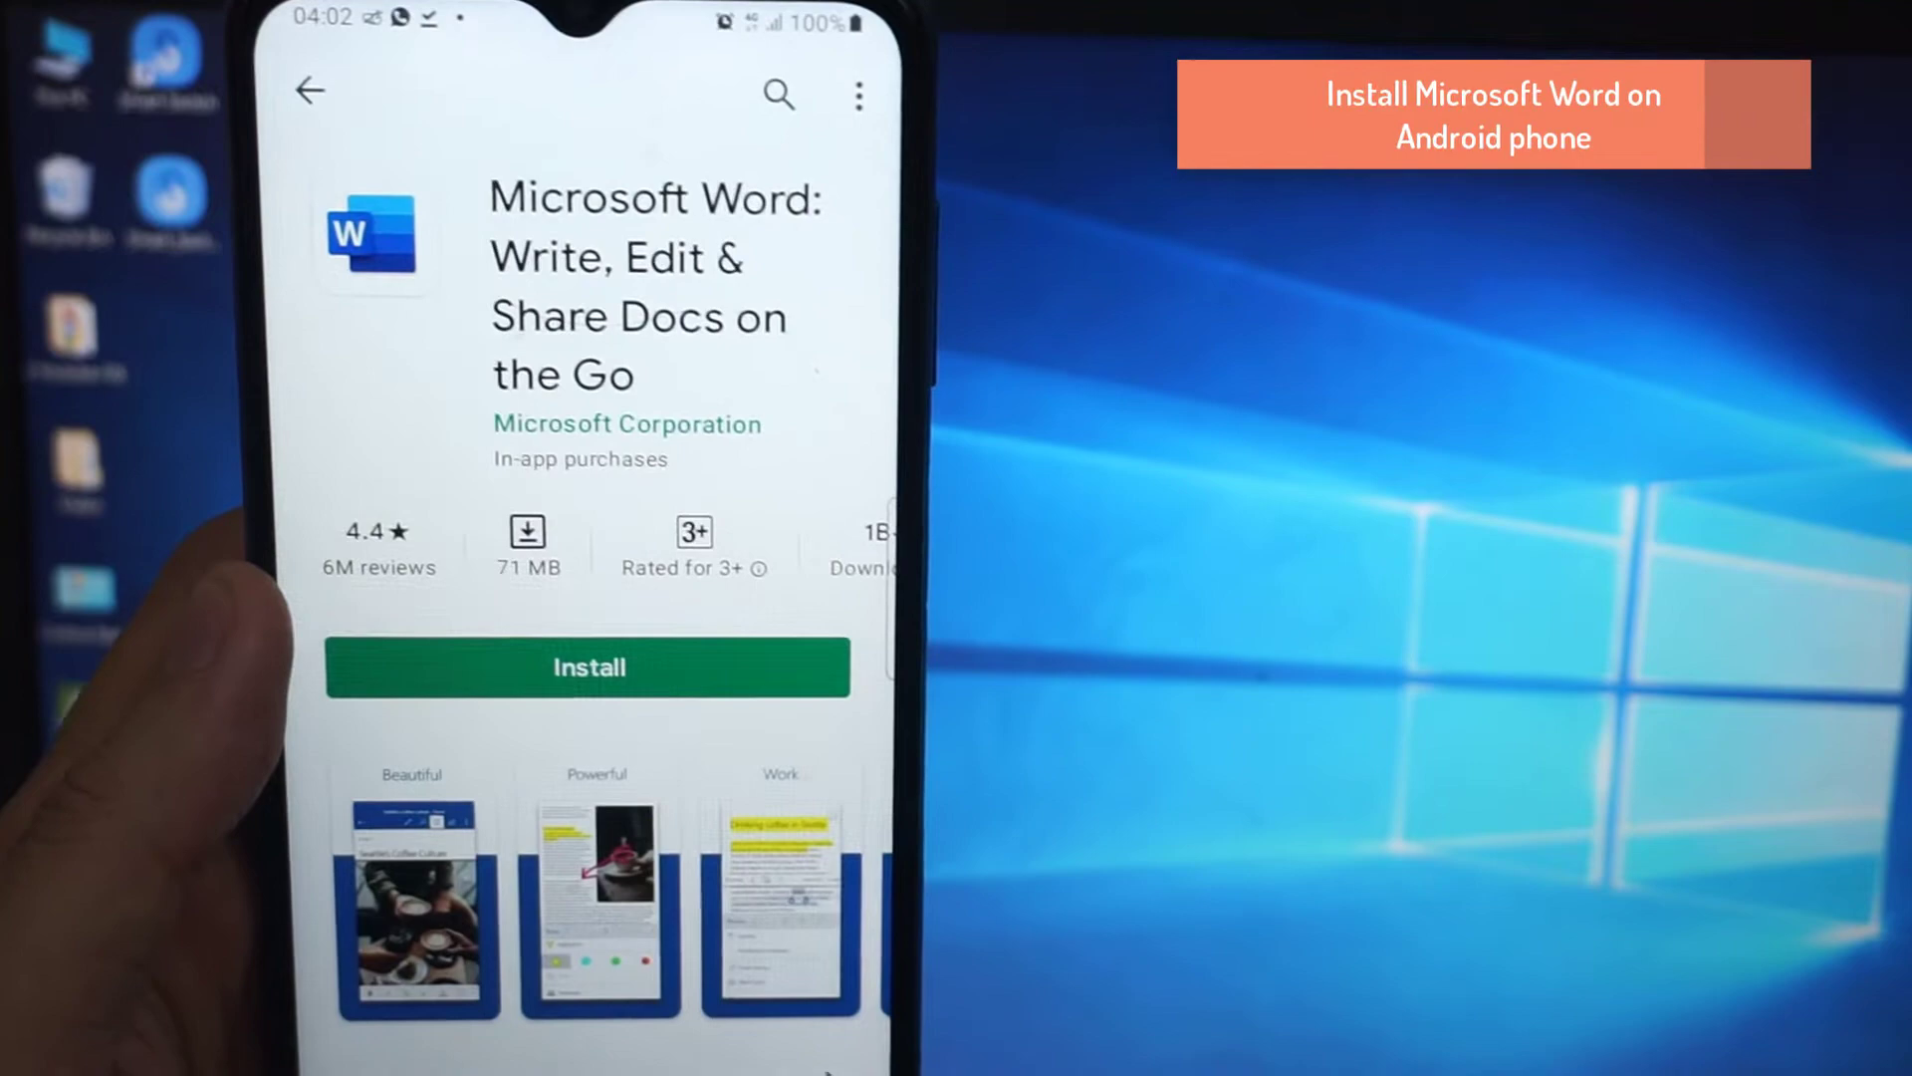
Start the Microsoft Word install from Google Play Store and wait for it to download
click(565, 645)
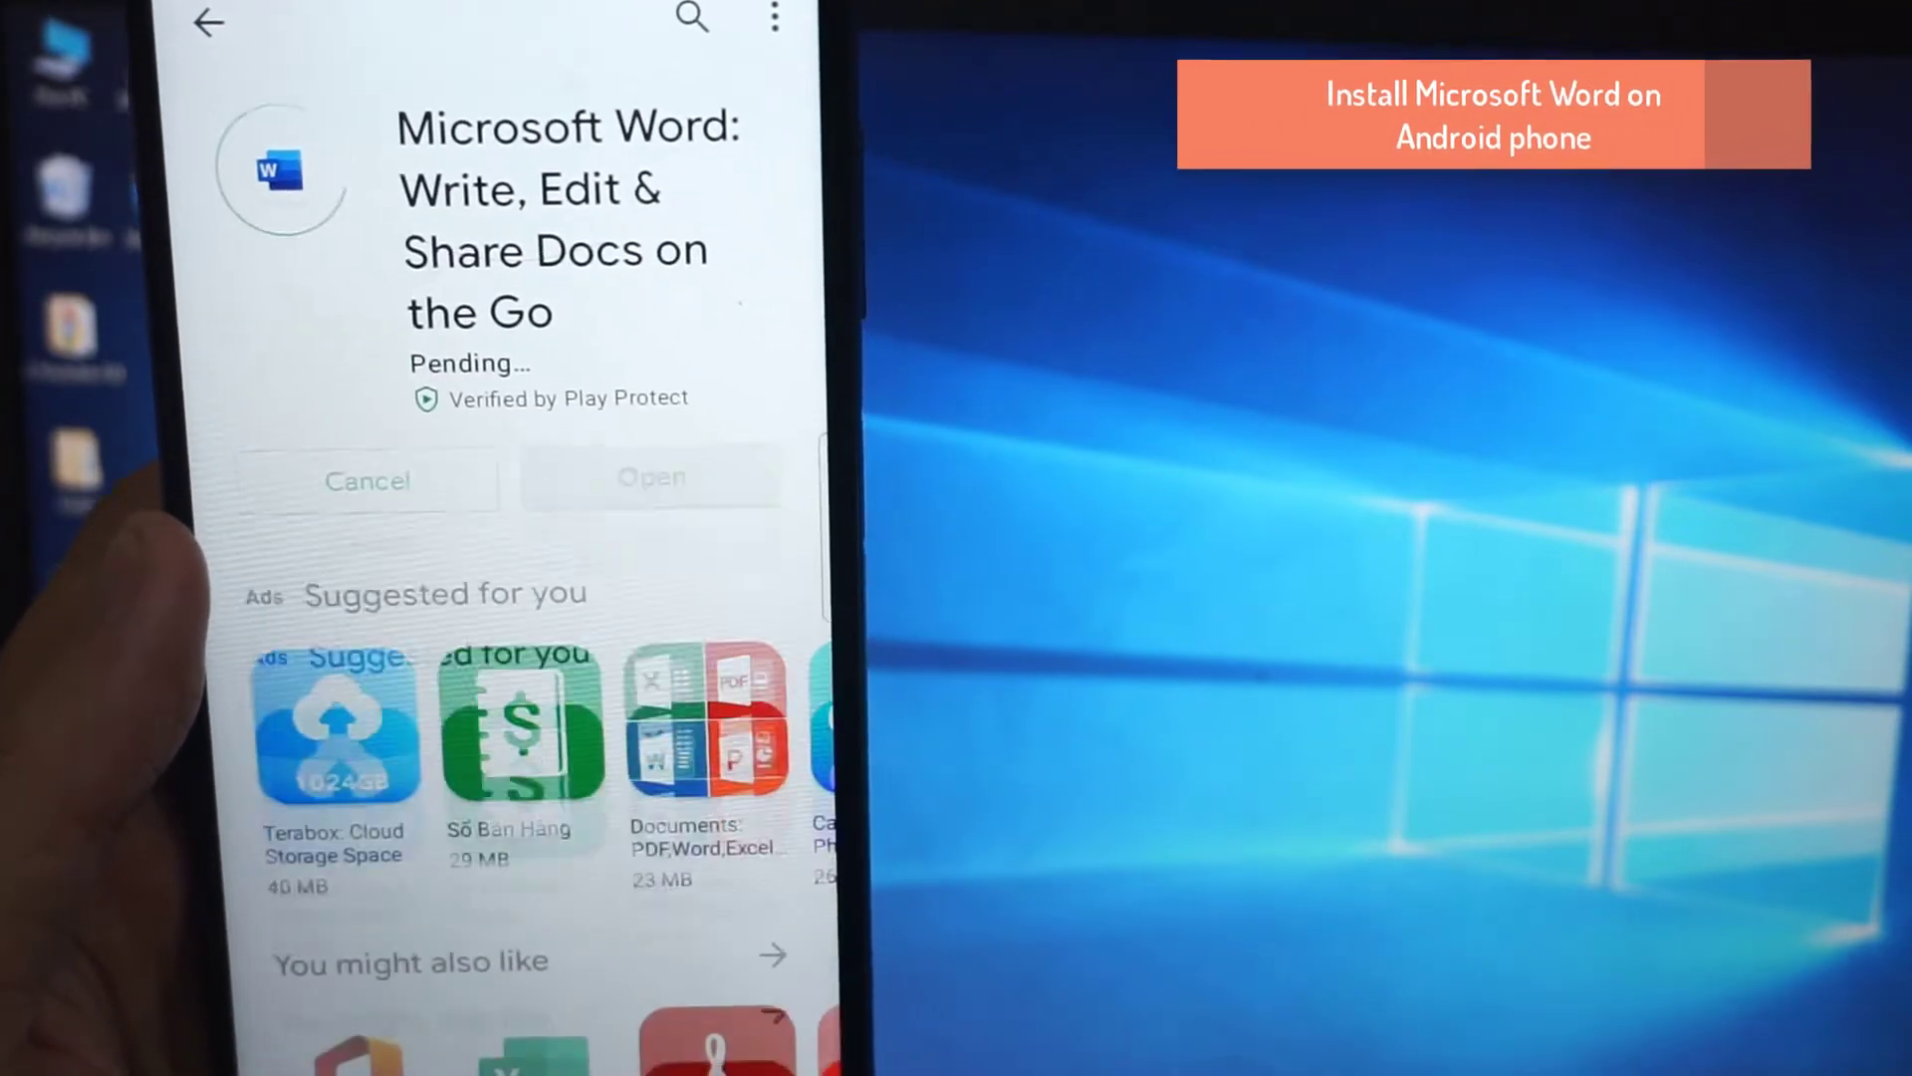